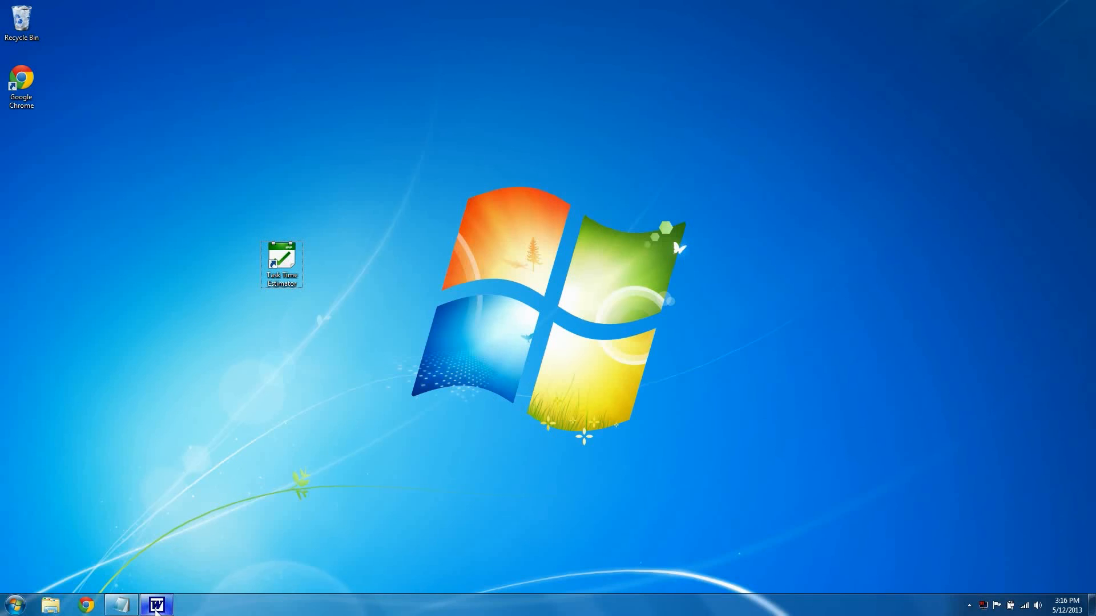
# Step: Open the outline document in Word and examine its Design, Build and Polish sections with their lettered sub-items
pyautogui.click(157, 605)
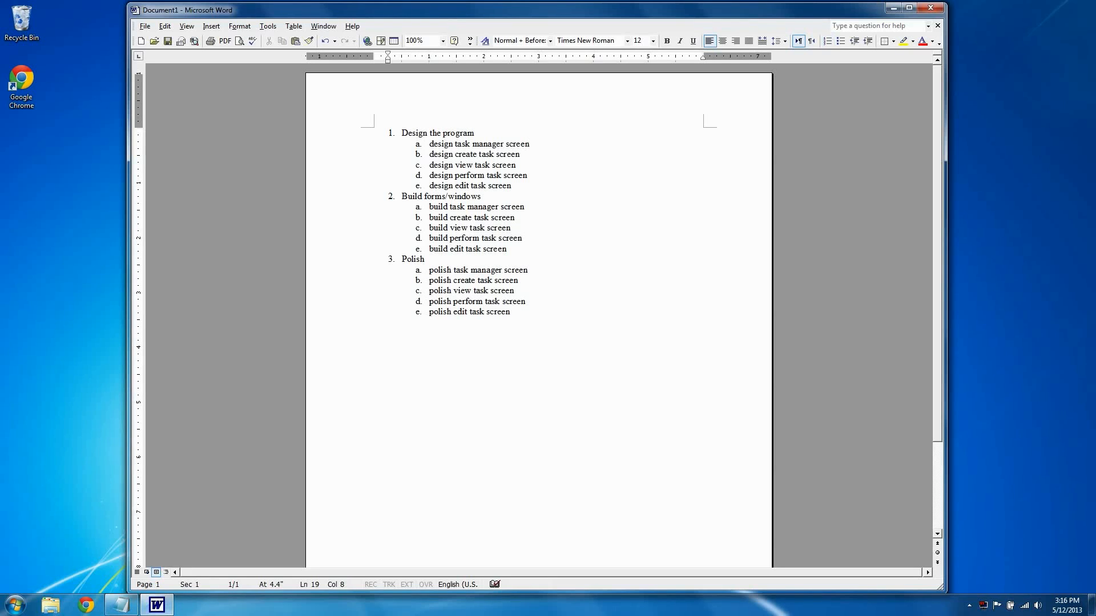
pyautogui.moveTo(566, 323); pyautogui.dragTo(400, 132)
pyautogui.click(571, 328)
pyautogui.moveTo(541, 323); pyautogui.dragTo(593, 324)
pyautogui.click(593, 323)
pyautogui.click(530, 144)
pyautogui.click(455, 133)
pyautogui.click(455, 196)
pyautogui.click(414, 259)
pyautogui.click(465, 133)
pyautogui.click(445, 197)
pyautogui.click(424, 260)
pyautogui.moveTo(429, 144); pyautogui.dragTo(502, 194)
pyautogui.moveTo(430, 207); pyautogui.dragTo(509, 250)
pyautogui.moveTo(429, 270); pyautogui.dragTo(514, 313)
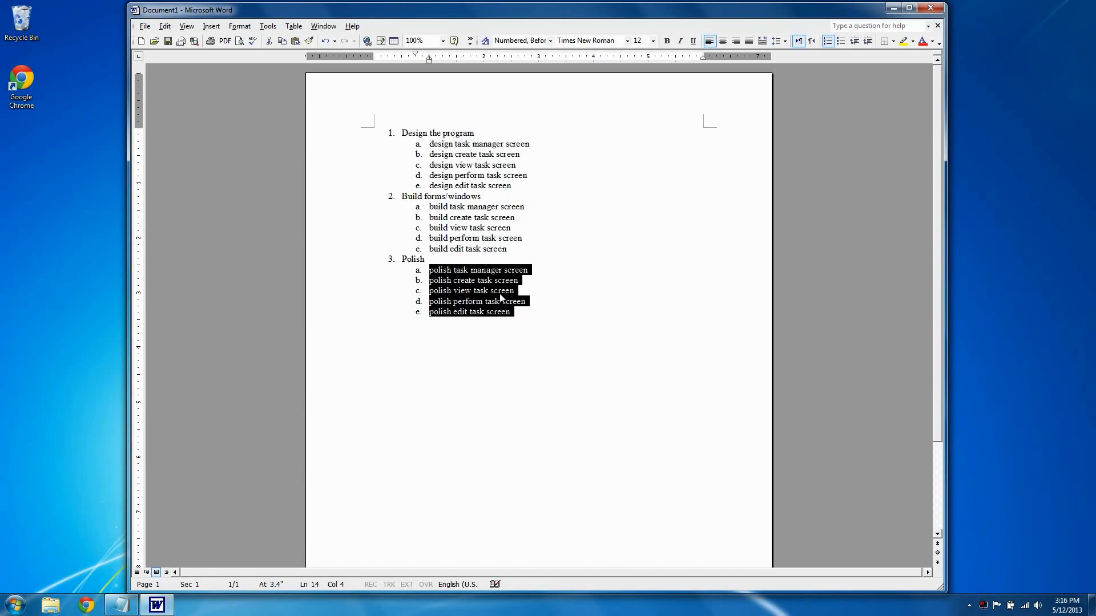
# Step: Try adding a third-level sub-item under "design task manager screen" and remove the empty entry again
pyautogui.click(496, 143)
pyautogui.press('End')
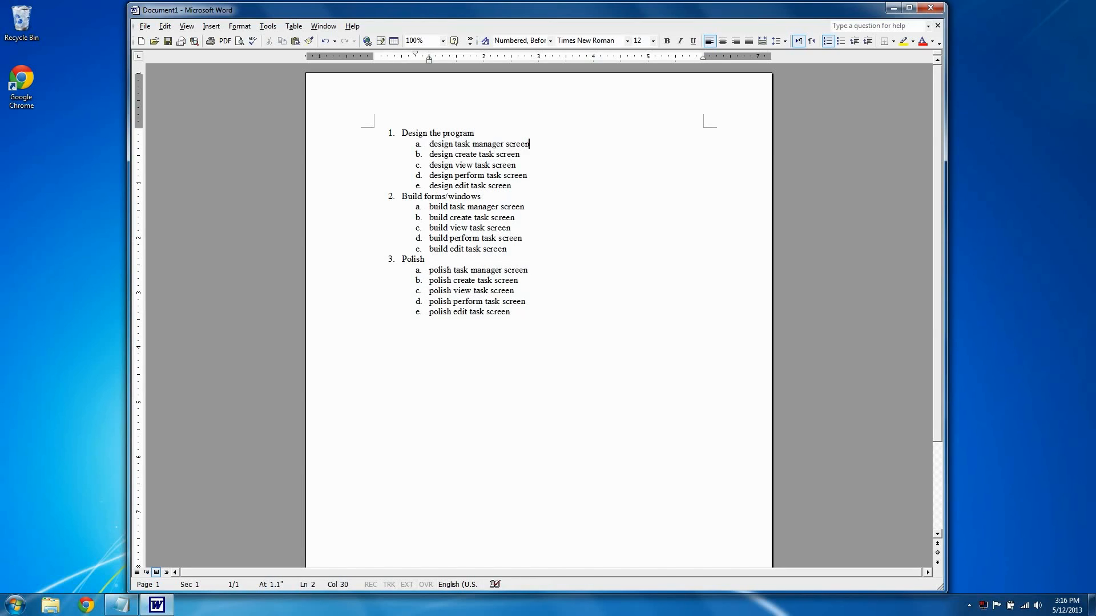
pyautogui.press('Return')
pyautogui.press('Tab')
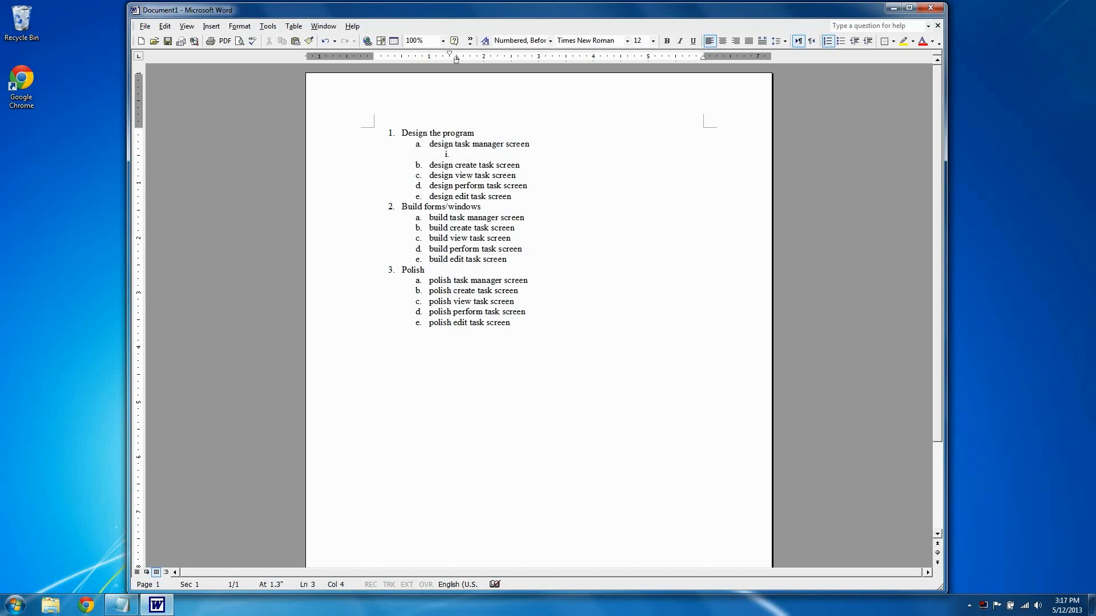
pyautogui.moveTo(434, 144); pyautogui.dragTo(529, 143)
pyautogui.click(457, 154)
pyautogui.press('BackSpace')
pyautogui.press('BackSpace')
pyautogui.press('BackSpace')
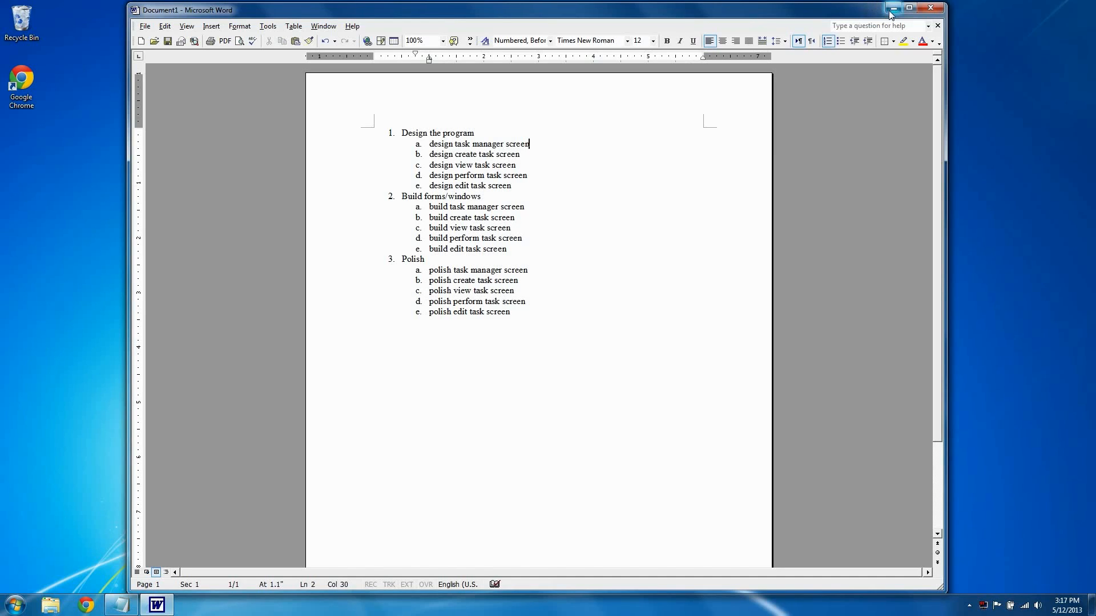
# Step: Review the lettered sub-items from the design section through the polish section
pyautogui.moveTo(430, 144); pyautogui.dragTo(468, 312)
pyautogui.click(481, 186)
pyautogui.click(462, 311)
# Step: Switch to the desktop, launch Task Time Estimator and delete the "Build new Program" task
pyautogui.click(893, 8)
pyautogui.doubleClick(296, 264)
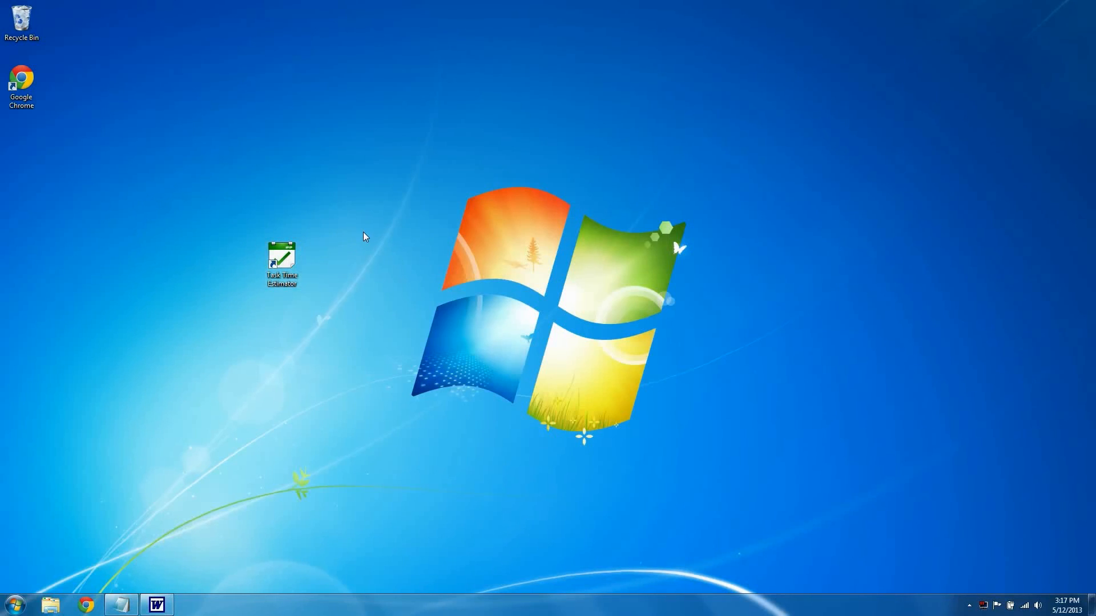
pyautogui.click(548, 360)
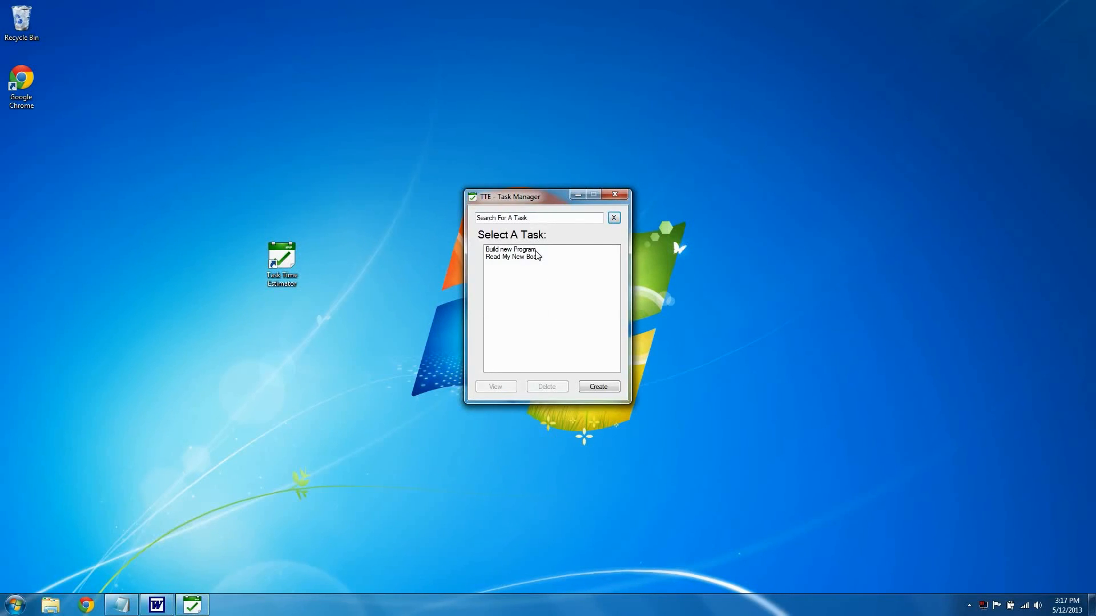
pyautogui.click(539, 250)
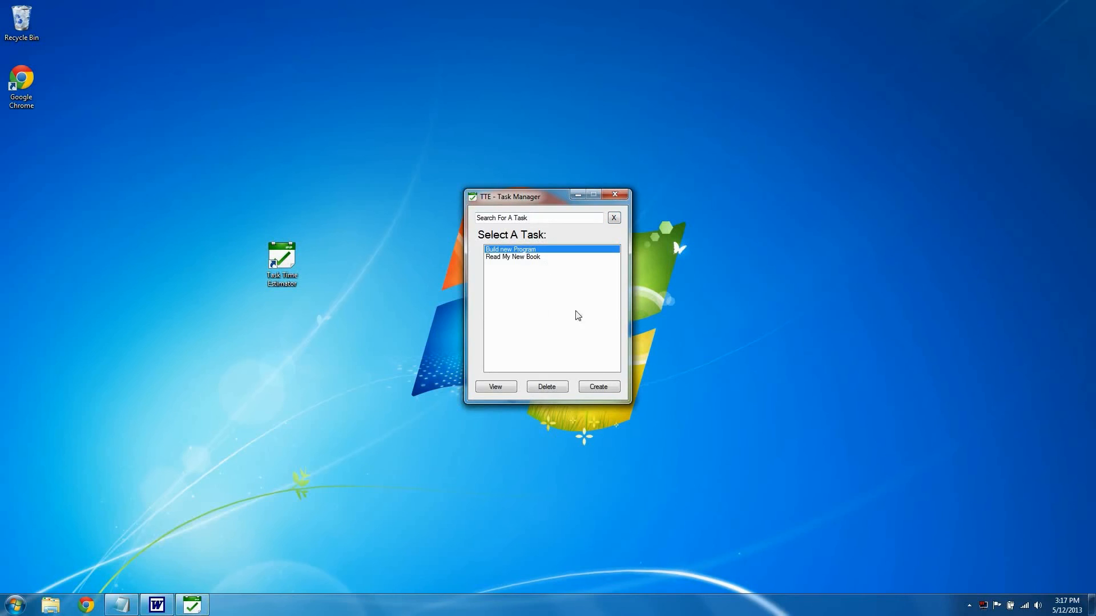
pyautogui.click(546, 387)
pyautogui.click(531, 335)
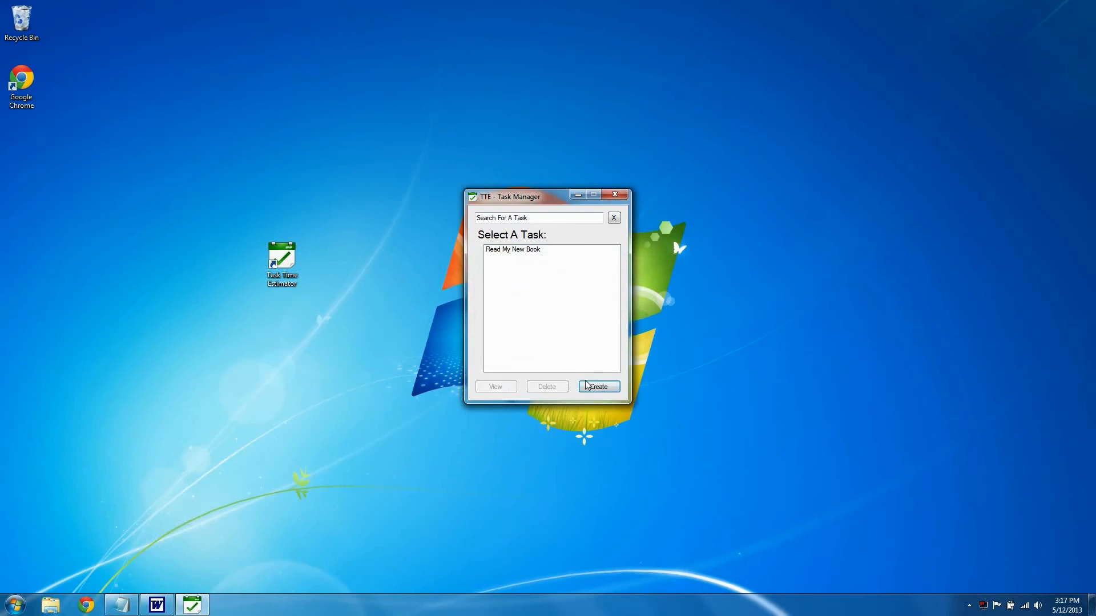
# Step: Start a new task named "Create new Program" with 15 as its ending job number
pyautogui.click(598, 387)
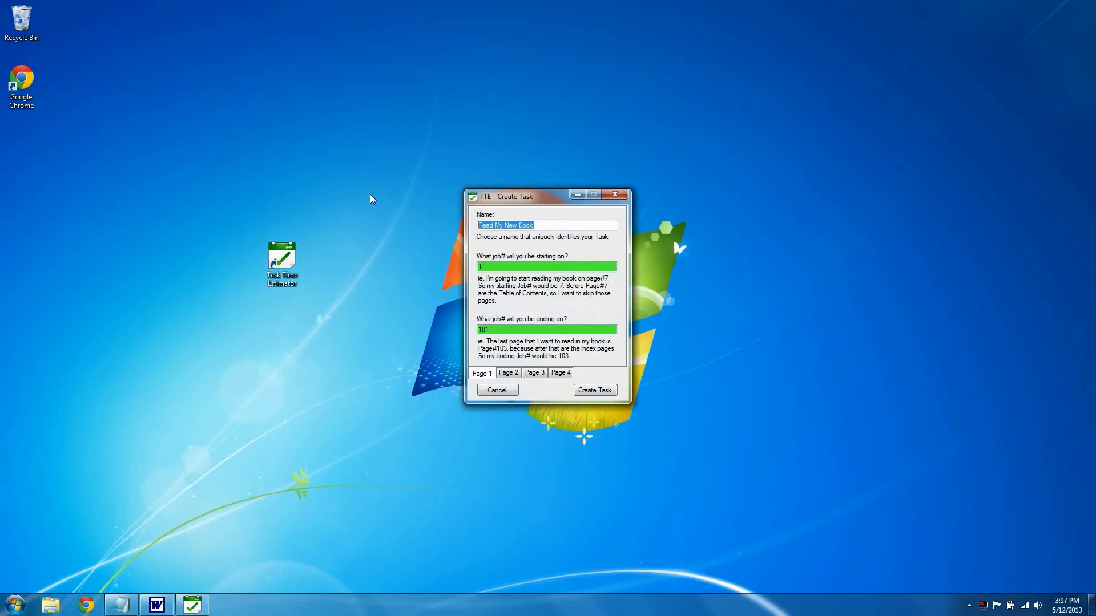
pyautogui.write('Create new Program')
pyautogui.press('Tab')
pyautogui.press('Tab')
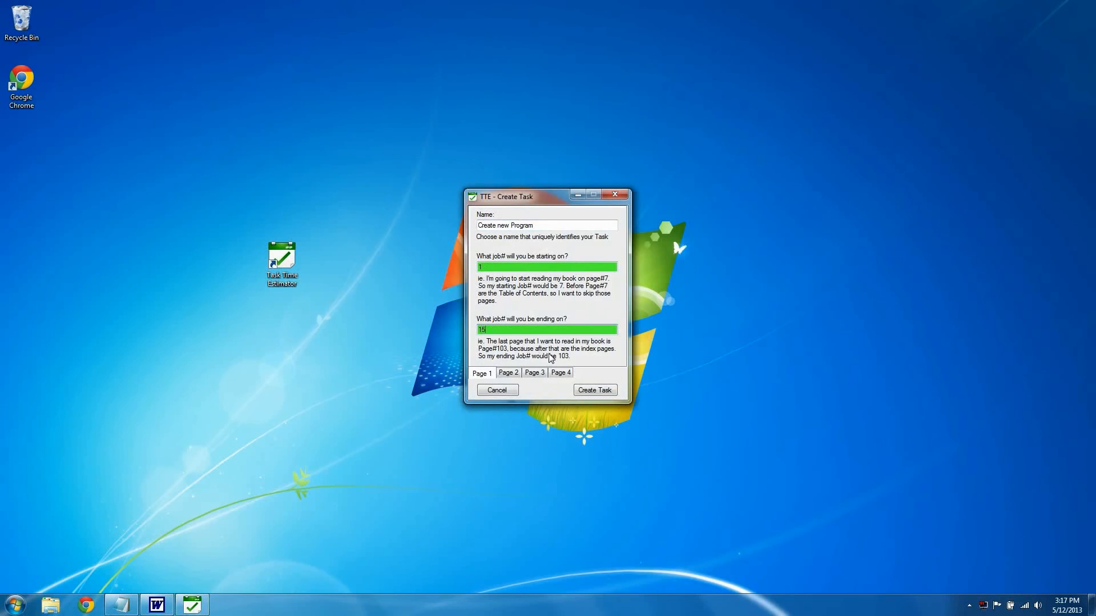
pyautogui.click(511, 373)
# Step: Switch to the Word outline and review which lettered sub-items count as jobs
pyautogui.click(157, 605)
pyautogui.moveTo(487, 144); pyautogui.dragTo(494, 311)
pyautogui.click(511, 312)
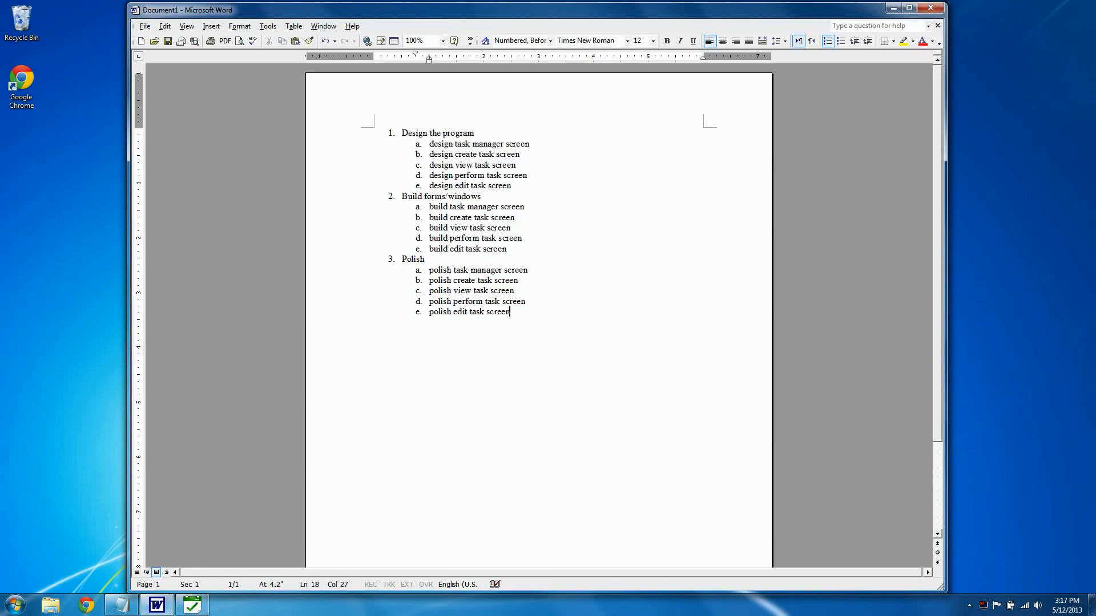
pyautogui.moveTo(528, 271); pyautogui.dragTo(511, 312)
pyautogui.click(510, 312)
pyautogui.click(425, 259)
pyautogui.click(522, 238)
pyautogui.click(893, 8)
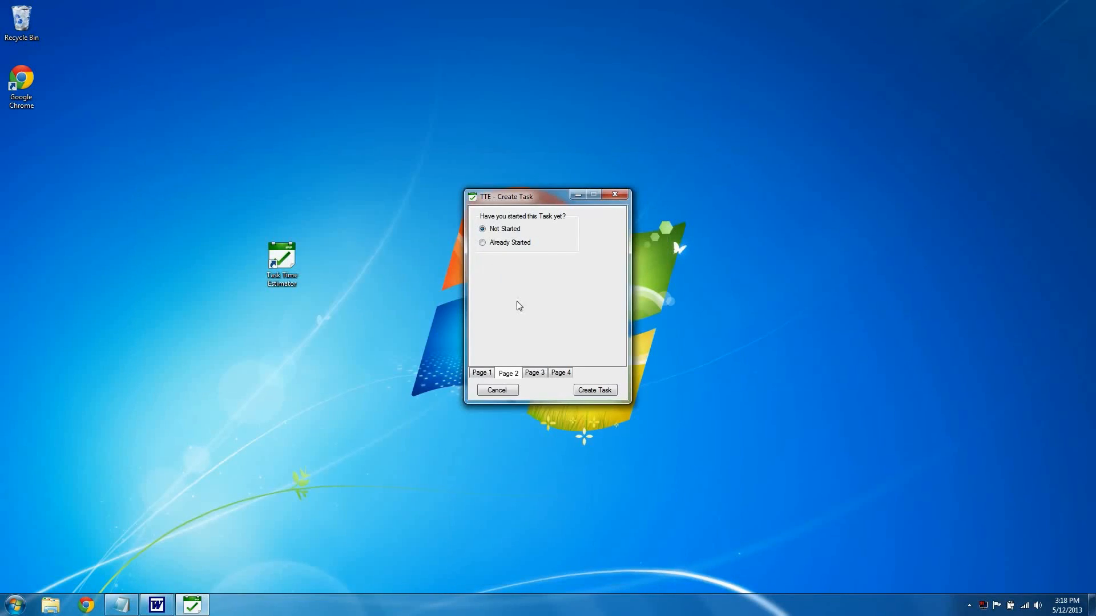
# Step: Check the custom noun and AutoLoad options of the new task, leave them off, and create the task
pyautogui.click(535, 373)
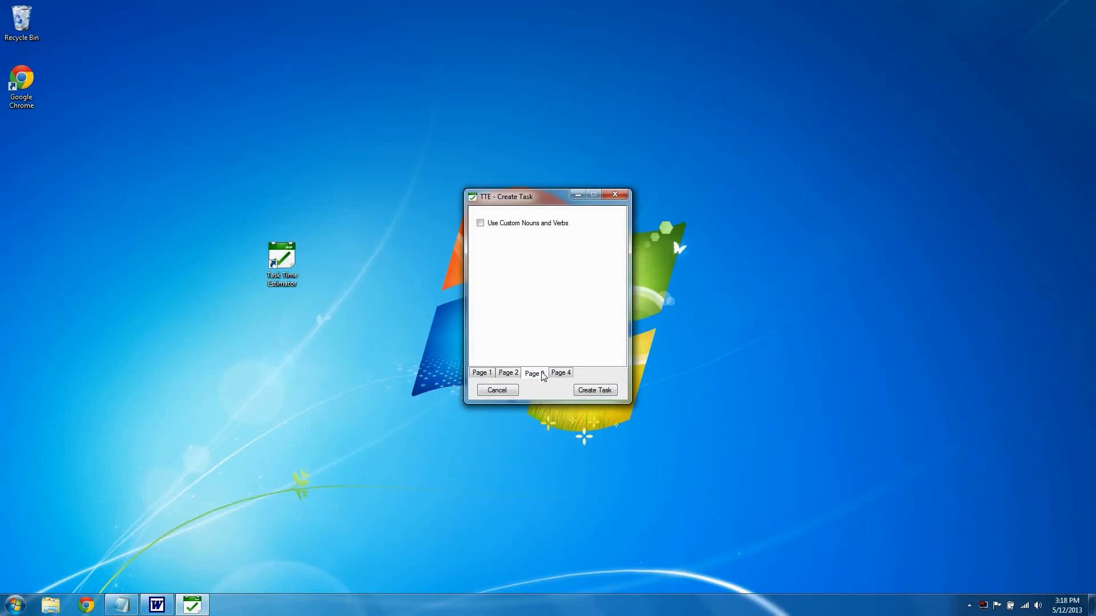
pyautogui.click(561, 372)
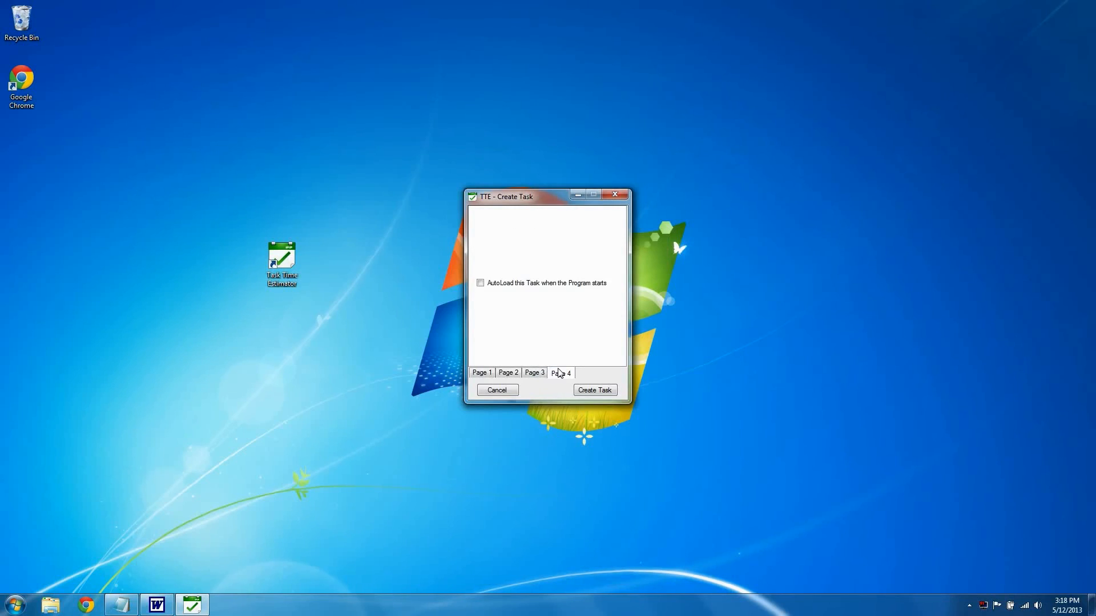
pyautogui.click(482, 372)
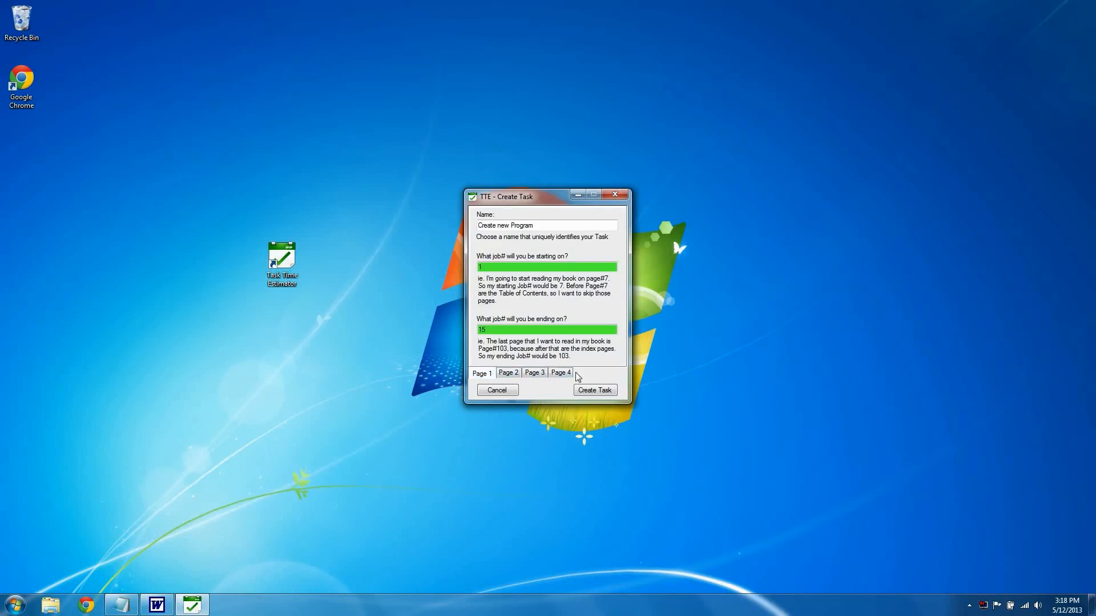
pyautogui.click(601, 395)
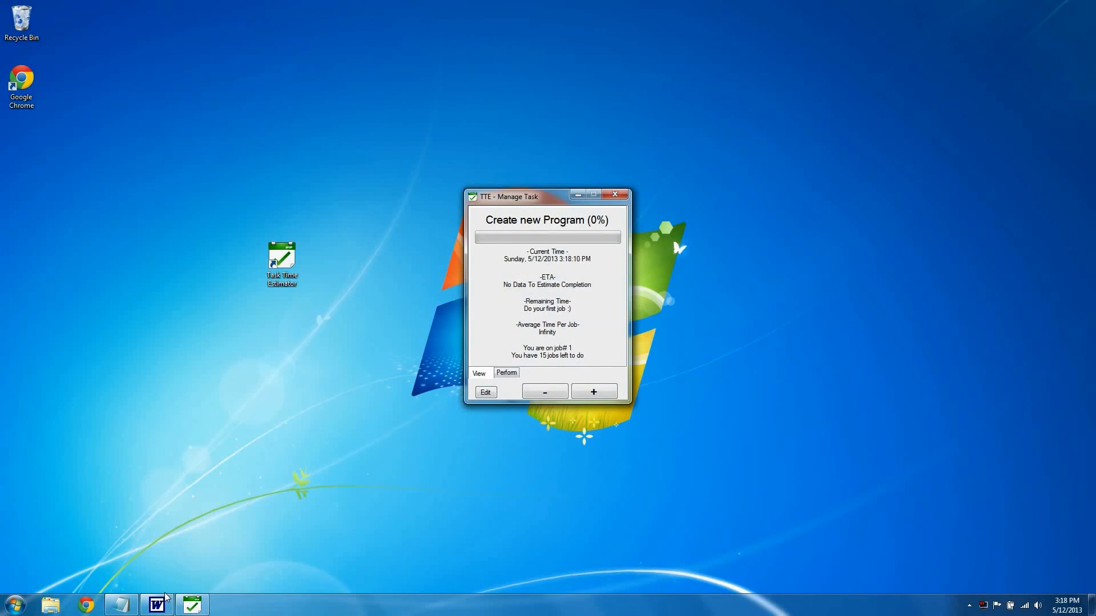
# Step: Switch to the Word outline and compare the work involved in the design and build sub-items
pyautogui.click(157, 605)
pyautogui.moveTo(529, 143); pyautogui.dragTo(504, 150)
pyautogui.click(501, 145)
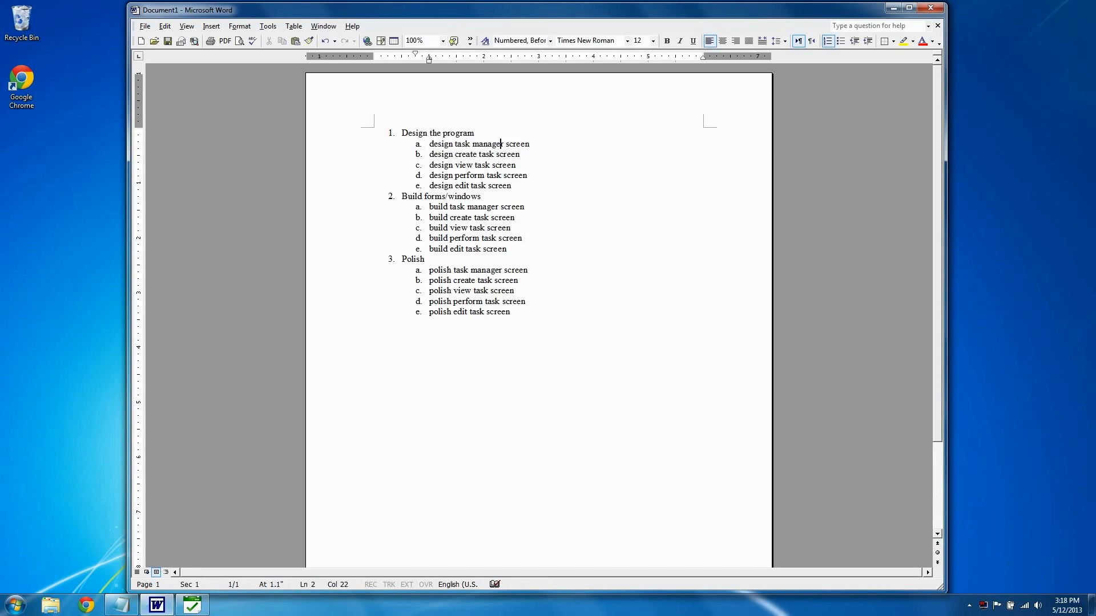
pyautogui.press('Right')
pyautogui.press('Right')
pyautogui.press('Down')
pyautogui.press('Up')
pyautogui.moveTo(530, 144); pyautogui.dragTo(543, 251)
pyautogui.click(544, 251)
pyautogui.hotkey('ctrl', 'shift', 'Up')
pyautogui.hotkey('ctrl', 'shift', 'Up')
pyautogui.hotkey('ctrl', 'shift', 'Up')
pyautogui.hotkey('ctrl', 'shift', 'Up')
pyautogui.hotkey('ctrl', 'shift', 'Up')
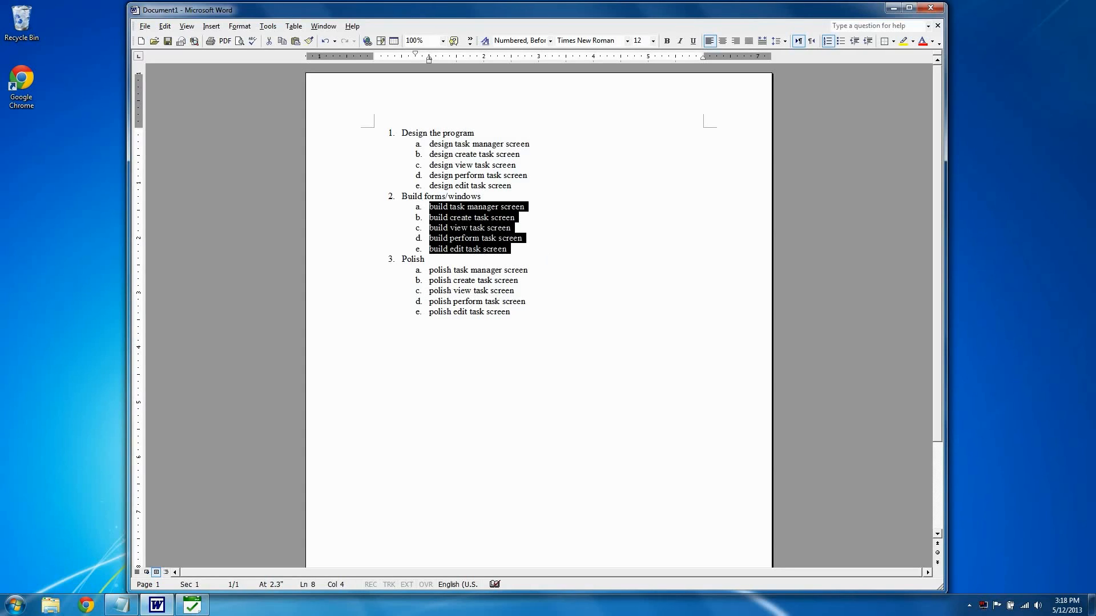
# Step: Append "=1" to each of the five sub-items under Design the program
pyautogui.moveTo(479, 133); pyautogui.dragTo(535, 144)
pyautogui.click(534, 144)
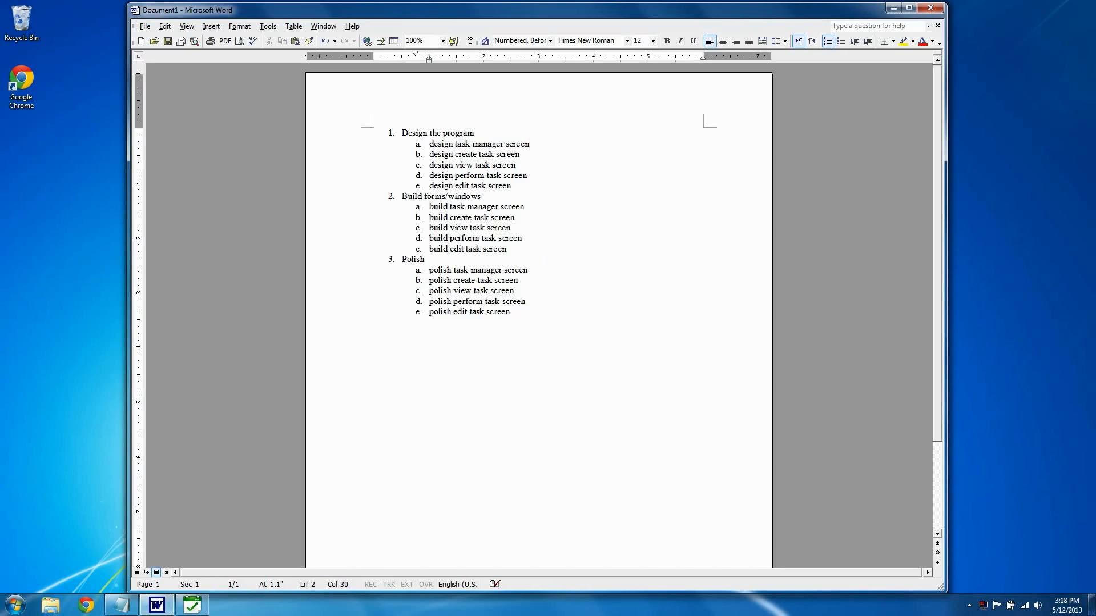
pyautogui.write('=1')
pyautogui.hotkey('shift', 'Up')
pyautogui.hotkey('shift', 'Down')
pyautogui.hotkey('shift', 'Left')
pyautogui.hotkey('shift', 'Left')
pyautogui.hotkey('ctrl', 'c')
pyautogui.press('Down')
pyautogui.hotkey('ctrl', 'v')
pyautogui.press('Down')
pyautogui.click(536, 166)
pyautogui.click(537, 168)
pyautogui.hotkey('ctrl', 'v')
pyautogui.press('Down')
pyautogui.hotkey('ctrl', 'v')
pyautogui.press('Down')
pyautogui.hotkey('ctrl', 'v')
# Step: Append "=5" to each of the five sub-items under Build forms/windows
pyautogui.press('Down')
pyautogui.press('Down')
pyautogui.press('Down')
pyautogui.write('=5')
pyautogui.hotkey('shift', 'Left')
pyautogui.hotkey('shift', 'Left')
pyautogui.hotkey('ctrl', 'c')
pyautogui.press('Down')
pyautogui.hotkey('ctrl', 'v')
pyautogui.click(527, 232)
pyautogui.press('Escape')
pyautogui.press('Down')
pyautogui.hotkey('ctrl', 'v')
pyautogui.press('Down')
pyautogui.hotkey('ctrl', 'v')
pyautogui.press('Down')
pyautogui.hotkey('ctrl', 'v')
# Step: Try weighting the first sub-items under Polish with "=2"
pyautogui.write('=2')
pyautogui.hotkey('shift', 'Left')
pyautogui.hotkey('shift', 'Left')
pyautogui.hotkey('ctrl', 'c')
pyautogui.press('Down')
pyautogui.hotkey('ctrl', 'v')
pyautogui.press('Down')
# Step: Set the weight of all five sub-items under Polish to "=1"
pyautogui.press('Up')
pyautogui.press('Up')
pyautogui.press('End')
pyautogui.write('1')
pyautogui.hotkey('shift', 'Left')
pyautogui.hotkey('shift', 'Left')
pyautogui.write('1')
pyautogui.press('Down')
pyautogui.hotkey('shift', 'Left')
pyautogui.write('1')
pyautogui.hotkey('shift', 'Left')
pyautogui.hotkey('shift', 'Left')
pyautogui.hotkey('ctrl', 'c')
pyautogui.press('Down')
pyautogui.hotkey('ctrl', 'v')
pyautogui.press('Down')
pyautogui.hotkey('ctrl', 'v')
pyautogui.press('Down')
pyautogui.hotkey('ctrl', 'v')
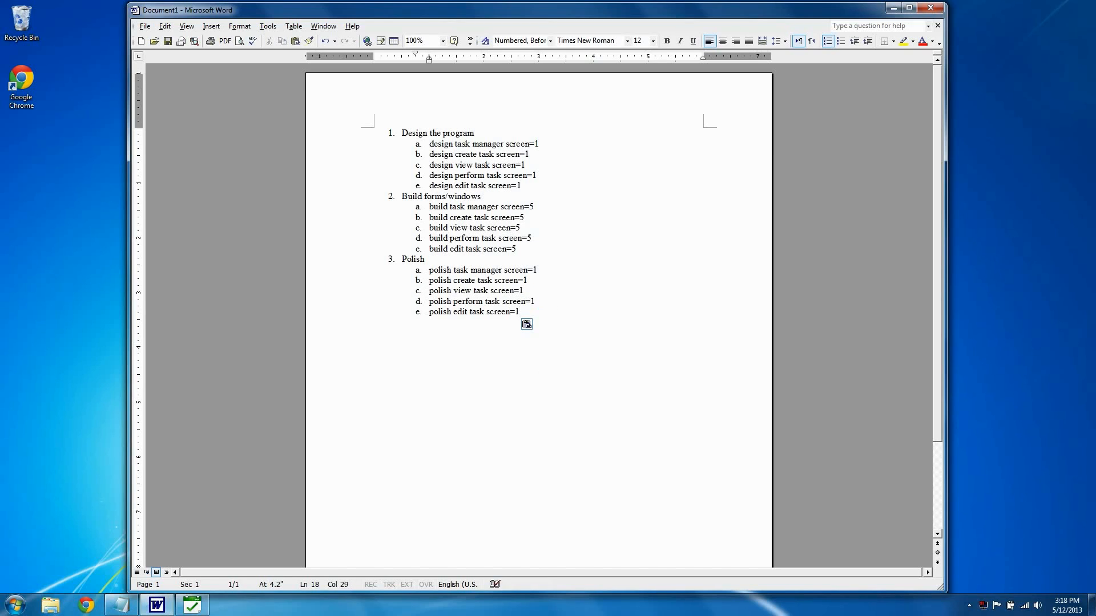
# Step: Review the section headings and the job weights assigned to the design, build and polish sub-items
pyautogui.click(515, 270)
pyautogui.moveTo(424, 258); pyautogui.dragTo(402, 261)
pyautogui.click(416, 260)
pyautogui.click(481, 197)
pyautogui.moveTo(481, 196); pyautogui.dragTo(402, 196)
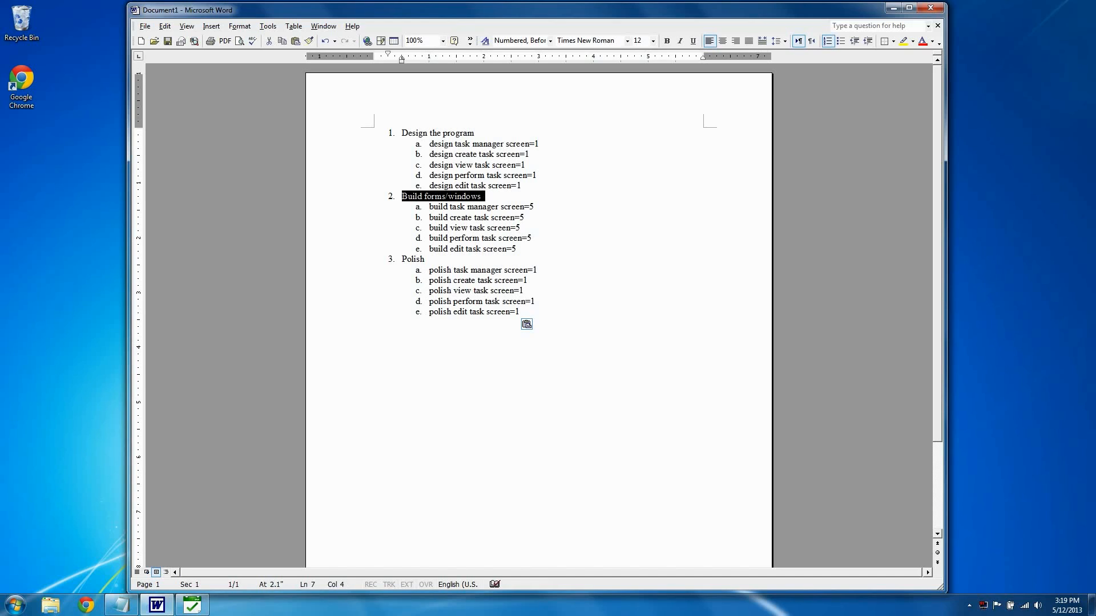
pyautogui.click(481, 196)
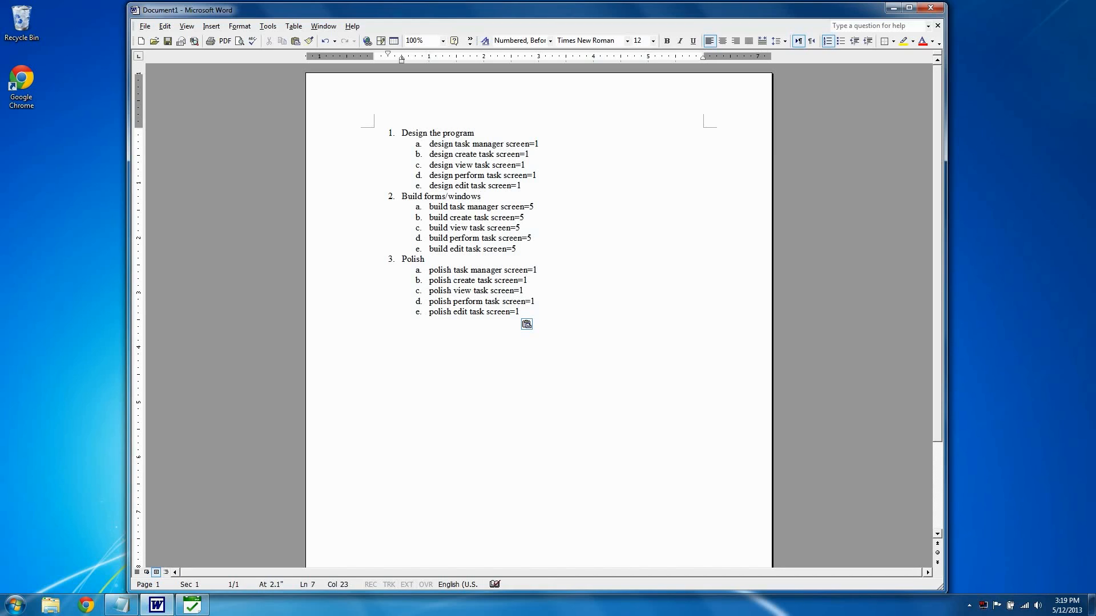
pyautogui.moveTo(533, 206); pyautogui.dragTo(524, 312)
pyautogui.click(534, 270)
pyautogui.moveTo(522, 186); pyautogui.dragTo(495, 145)
pyautogui.click(507, 155)
# Step: Switch to Task Time Estimator and update the Create new Program task's ending job number to 35
pyautogui.click(192, 604)
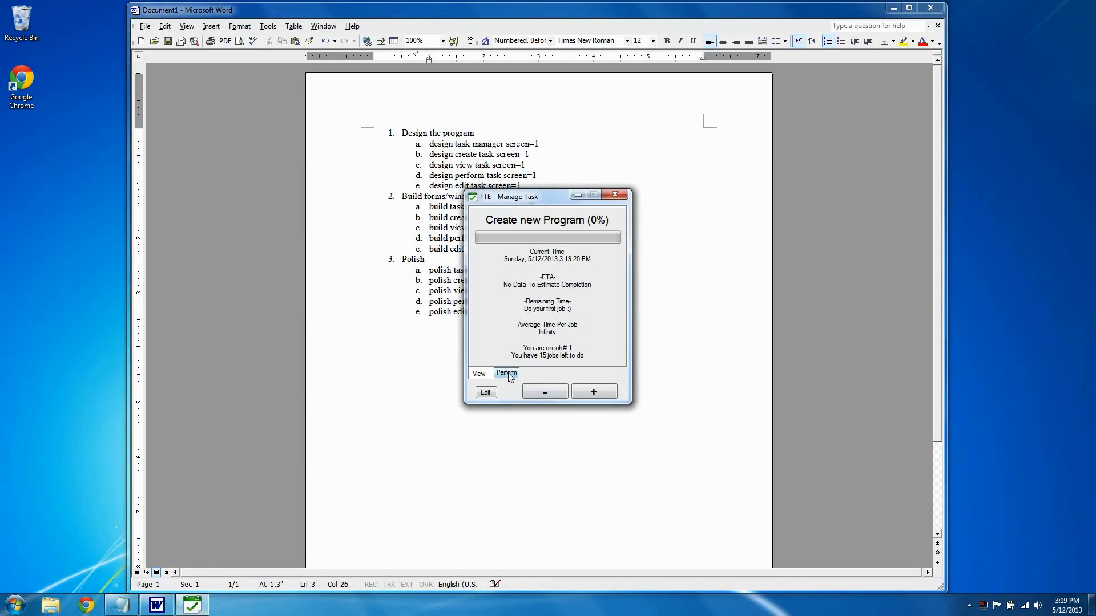
pyautogui.click(487, 393)
pyautogui.click(536, 349)
pyautogui.write('35')
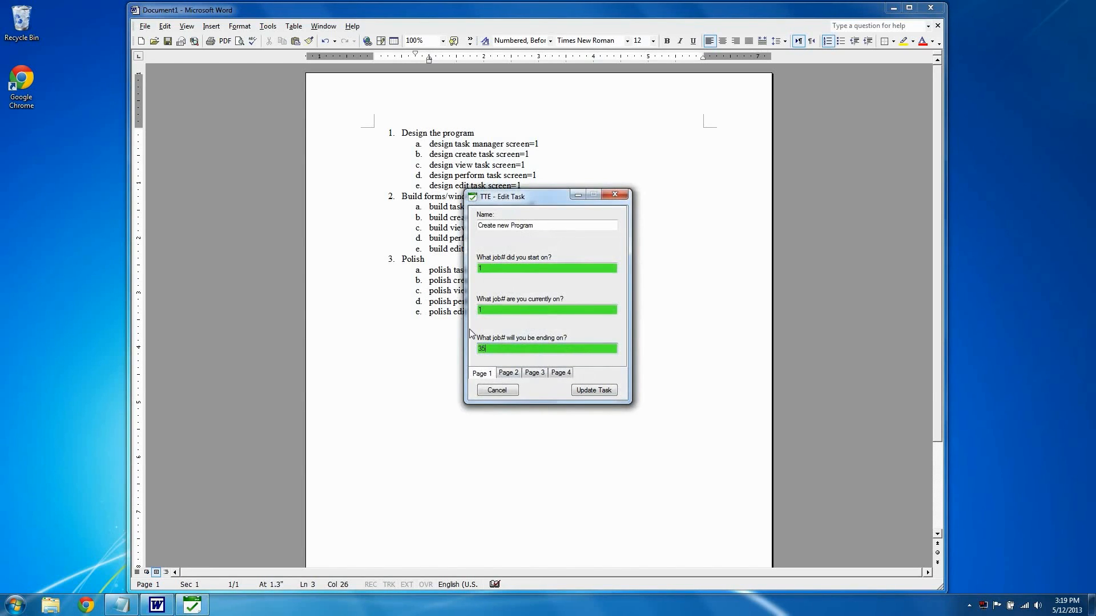
pyautogui.click(593, 390)
# Step: Place the Manage Task window beside the outline and record completed jobs until the task is on job 11
pyautogui.moveTo(552, 198); pyautogui.dragTo(725, 149)
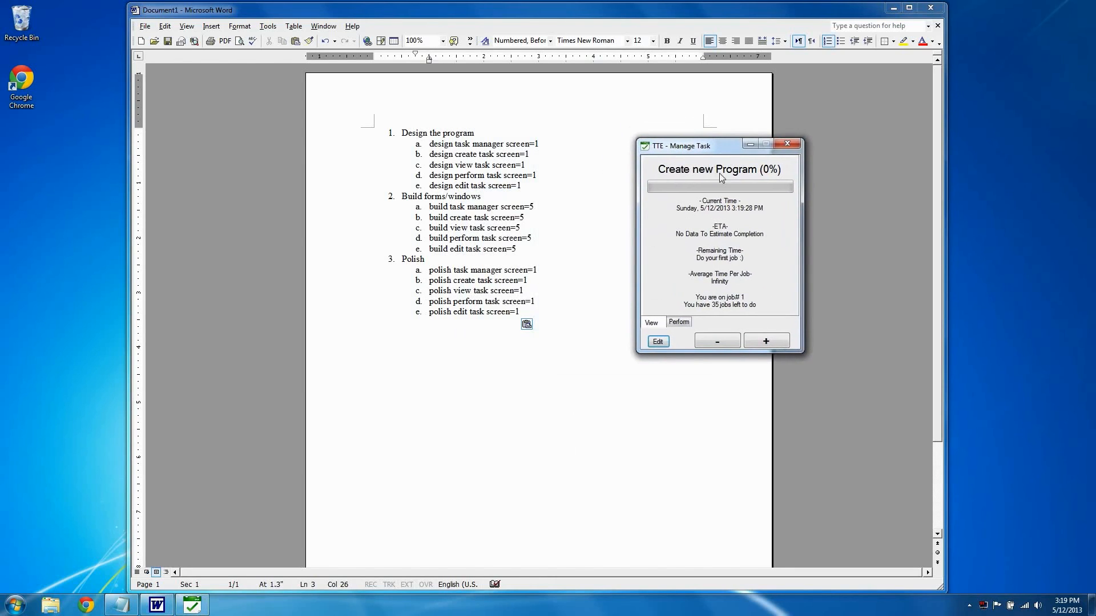
pyautogui.click(759, 340)
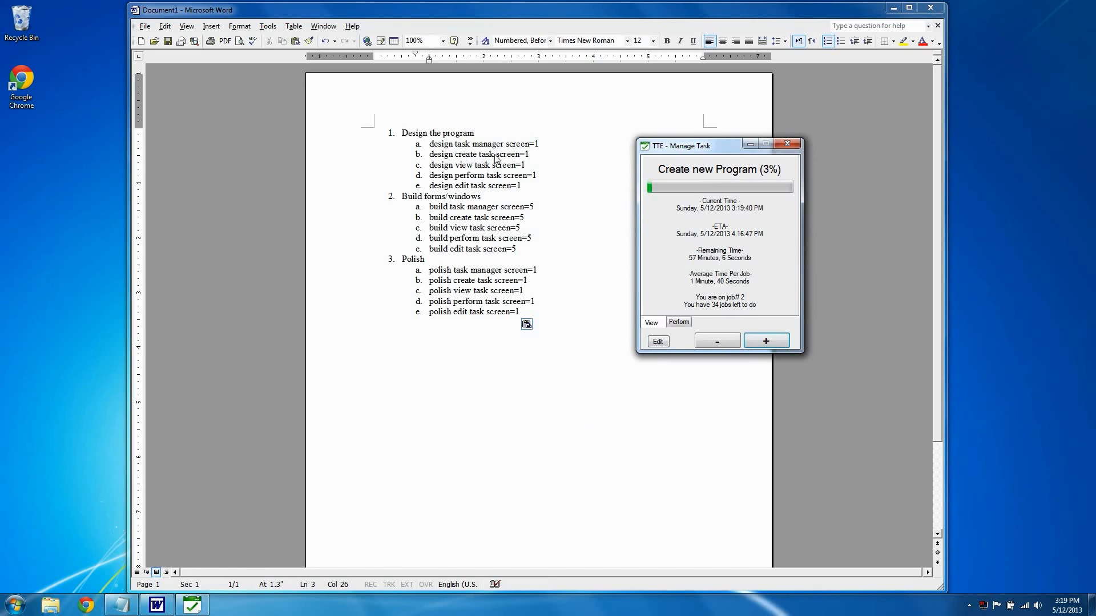
pyautogui.click(768, 341)
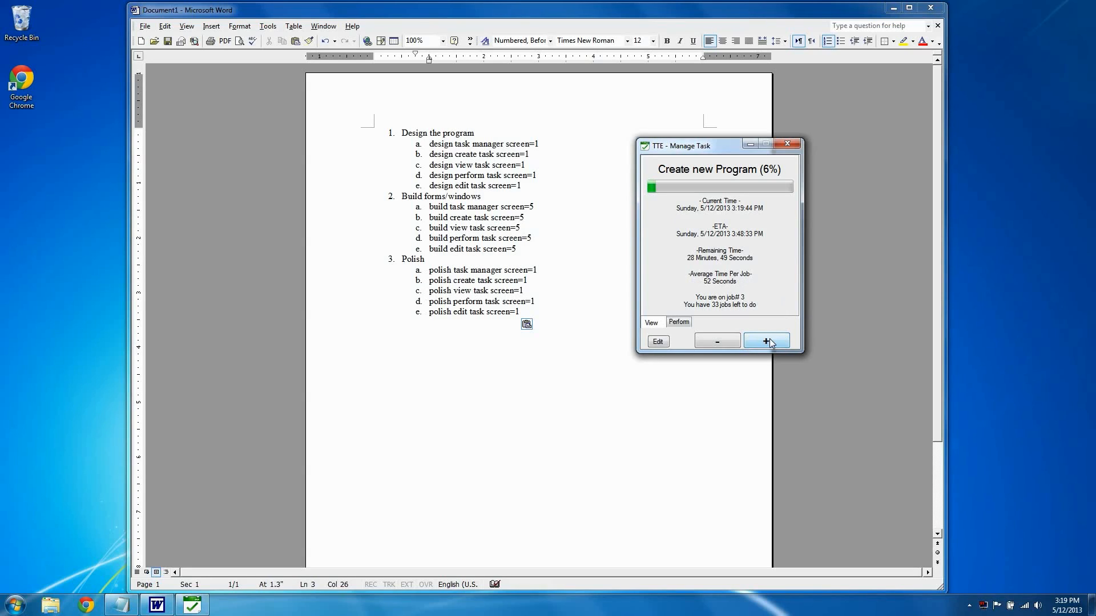
pyautogui.click(768, 341)
pyautogui.click(768, 340)
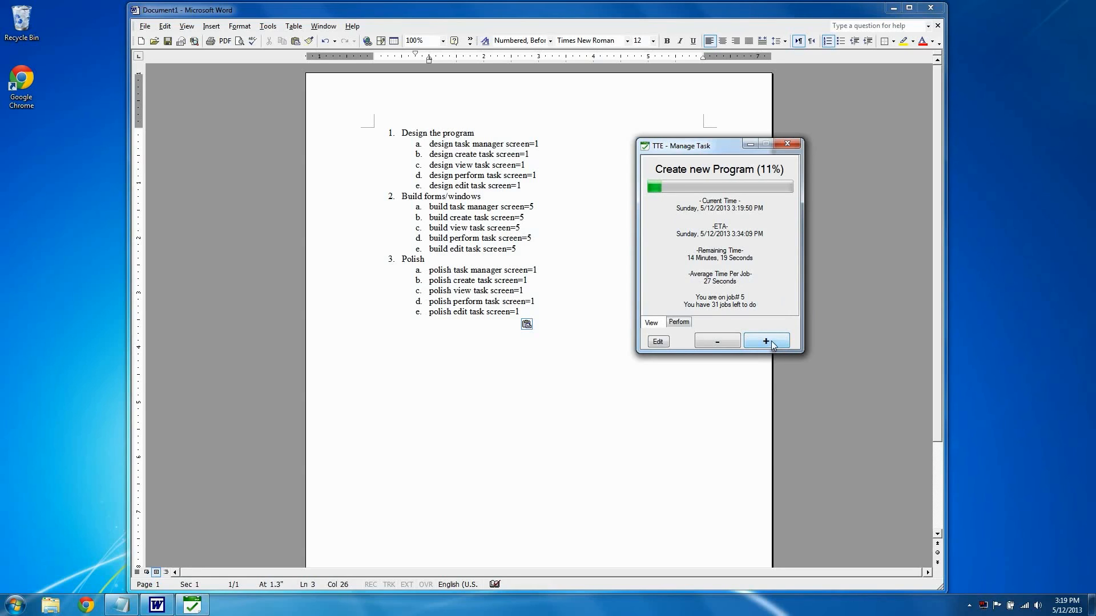
pyautogui.click(768, 335)
pyautogui.click(766, 341)
pyautogui.click(767, 341)
pyautogui.click(766, 341)
pyautogui.click(766, 341)
pyautogui.click(766, 341)
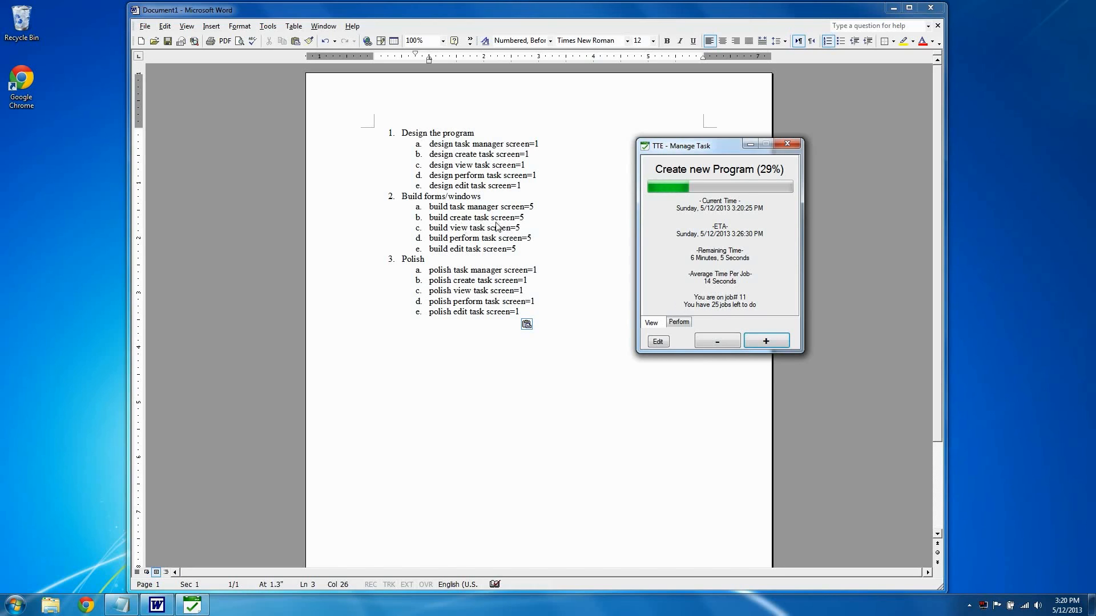
# Step: Record completed jobs for the Create new Program task until it is on job 36
pyautogui.click(766, 341)
pyautogui.click(766, 342)
pyautogui.click(767, 341)
pyautogui.click(766, 341)
pyautogui.click(767, 341)
pyautogui.click(766, 342)
pyautogui.click(767, 341)
pyautogui.click(767, 341)
pyautogui.click(767, 341)
pyautogui.click(766, 341)
pyautogui.click(766, 341)
pyautogui.click(766, 342)
pyautogui.click(765, 340)
pyautogui.click(766, 340)
pyautogui.click(766, 341)
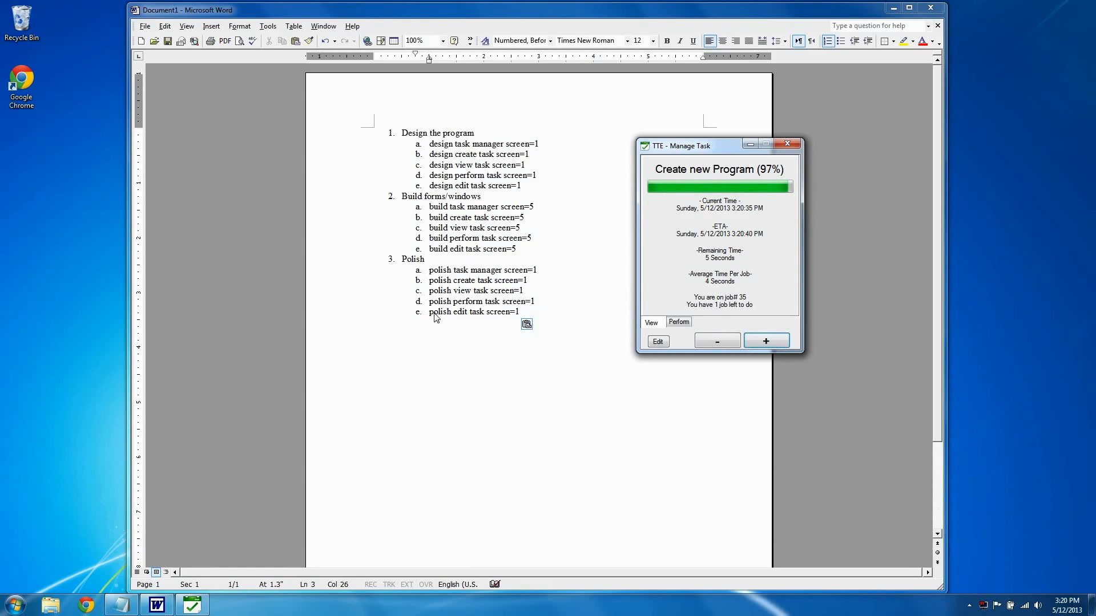
pyautogui.click(768, 340)
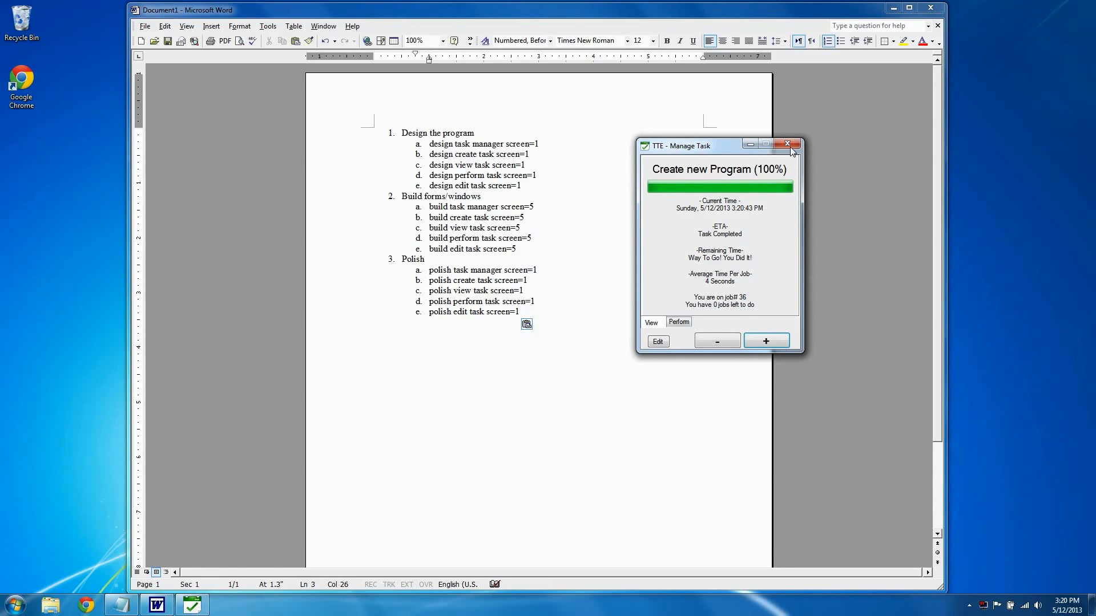
pyautogui.click(679, 322)
pyautogui.click(651, 322)
pyautogui.click(679, 322)
pyautogui.click(651, 323)
# Step: Switch to Word and add an empty fourth top-level item after the last Polish sub-item
pyautogui.click(507, 154)
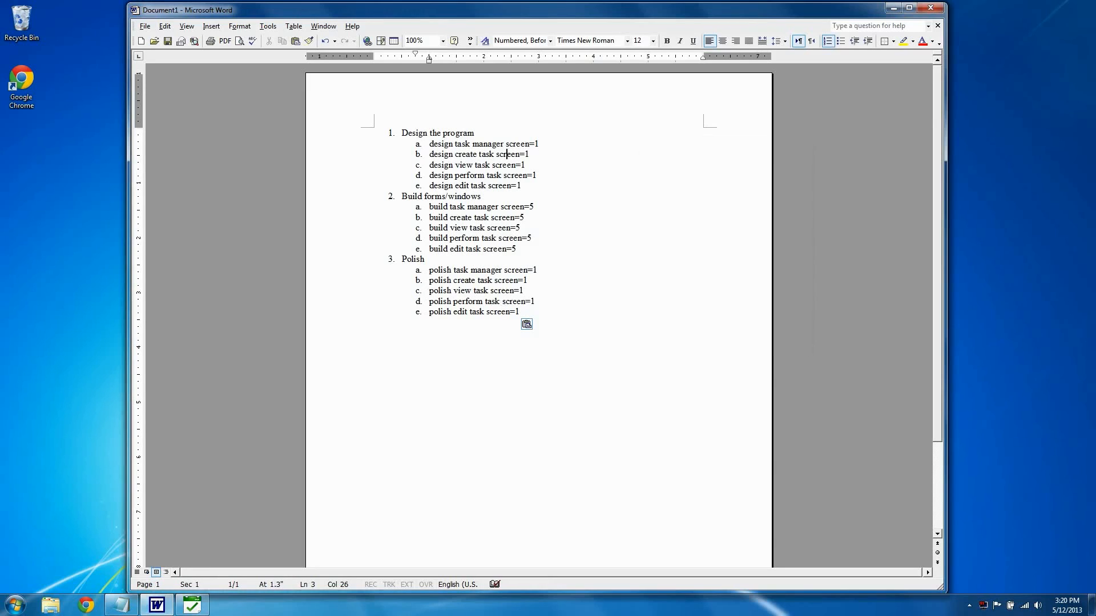
pyautogui.press('Return')
pyautogui.hotkey('shift', 'Tab')
# Step: Switch to Task Time Estimator and update the Create new Program task's ending job number to 36
pyautogui.click(191, 605)
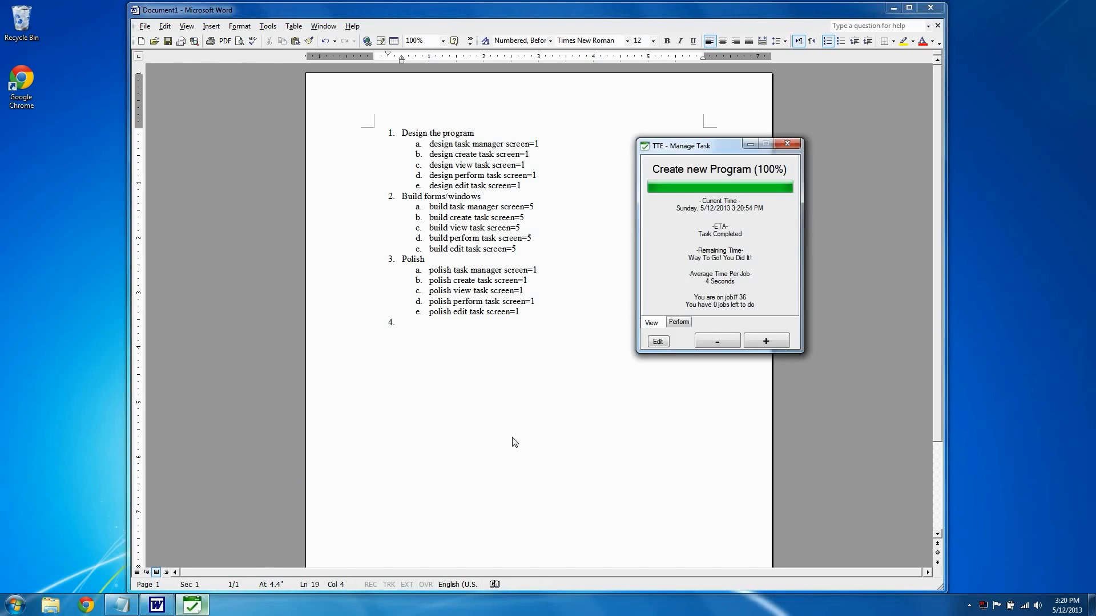
pyautogui.click(666, 344)
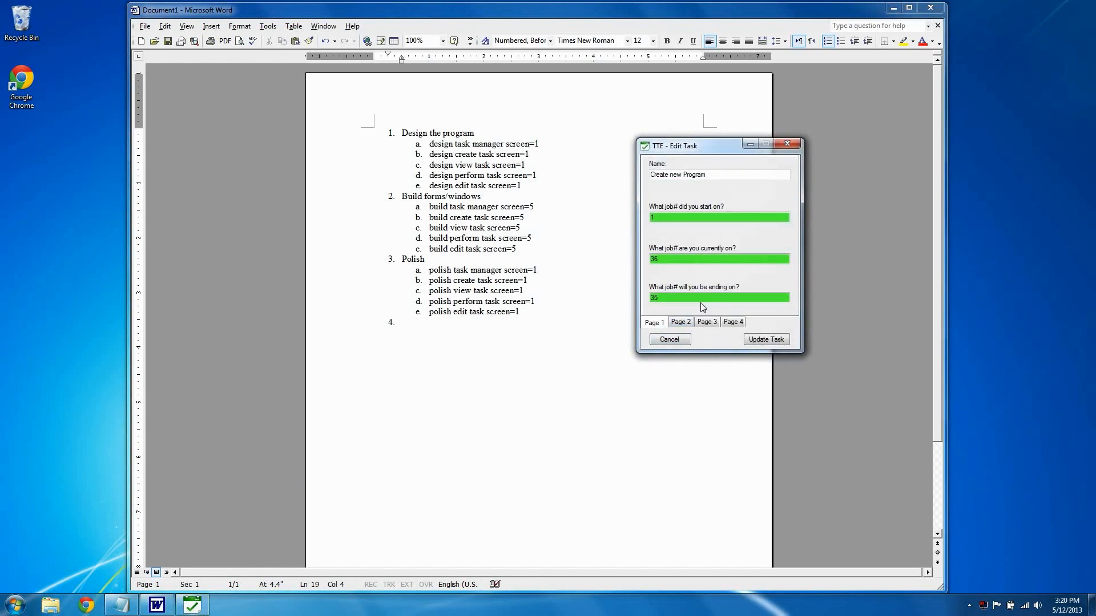
pyautogui.write('36')
pyautogui.click(766, 340)
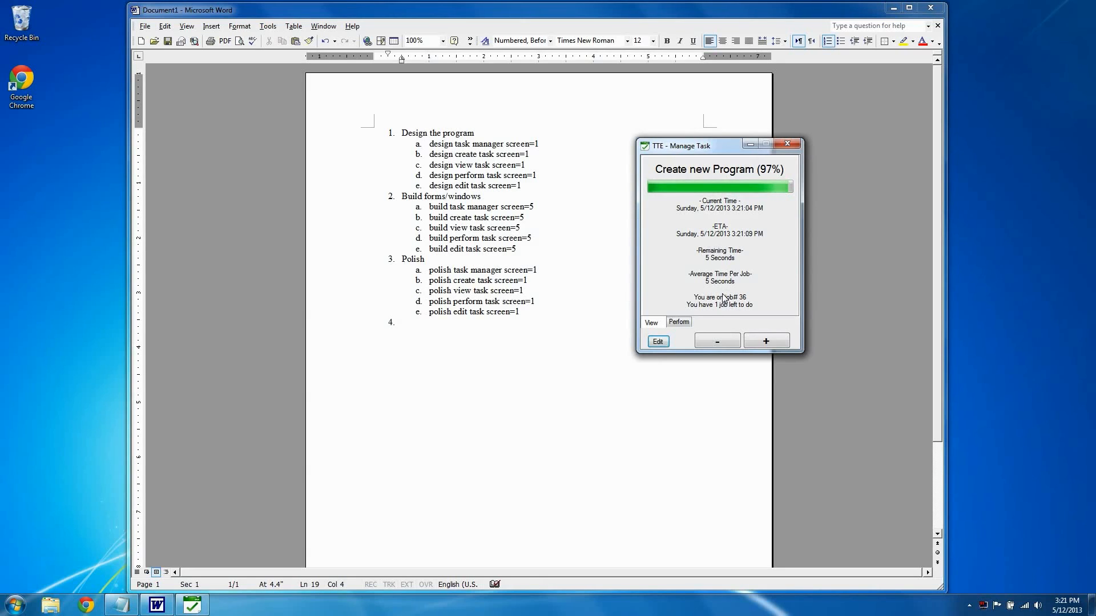
# Step: Switch to Word and fill in the empty fourth outline item as "Release = 10"
pyautogui.click(507, 314)
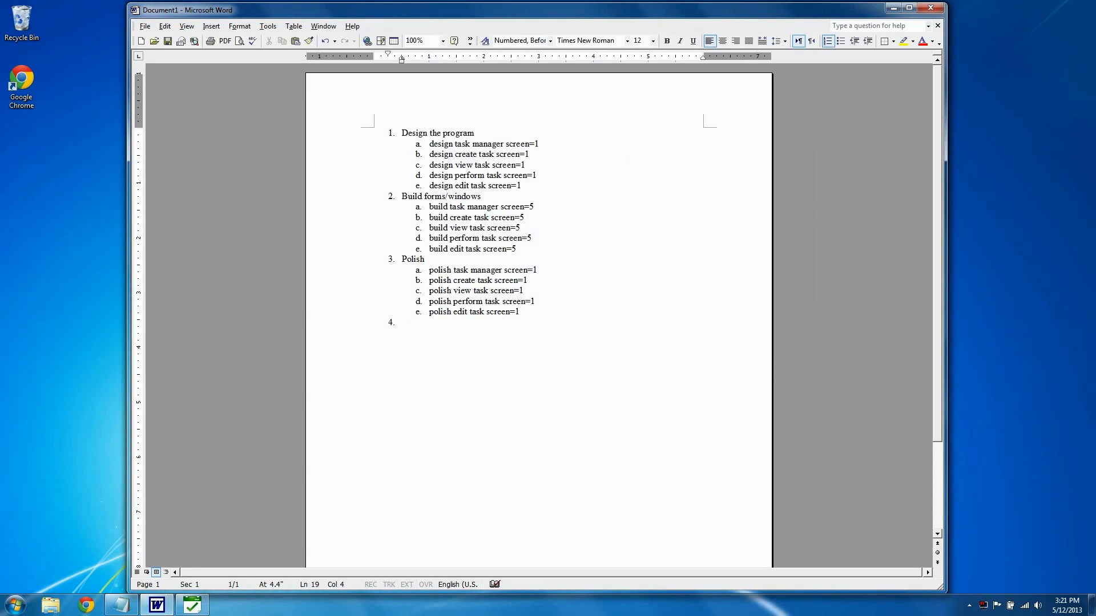
pyautogui.write('Release = 10')
# Step: Switch to Task Time Estimator and update the Create new Program task's ending job number to 45
pyautogui.click(195, 604)
pyautogui.click(659, 342)
pyautogui.click(660, 298)
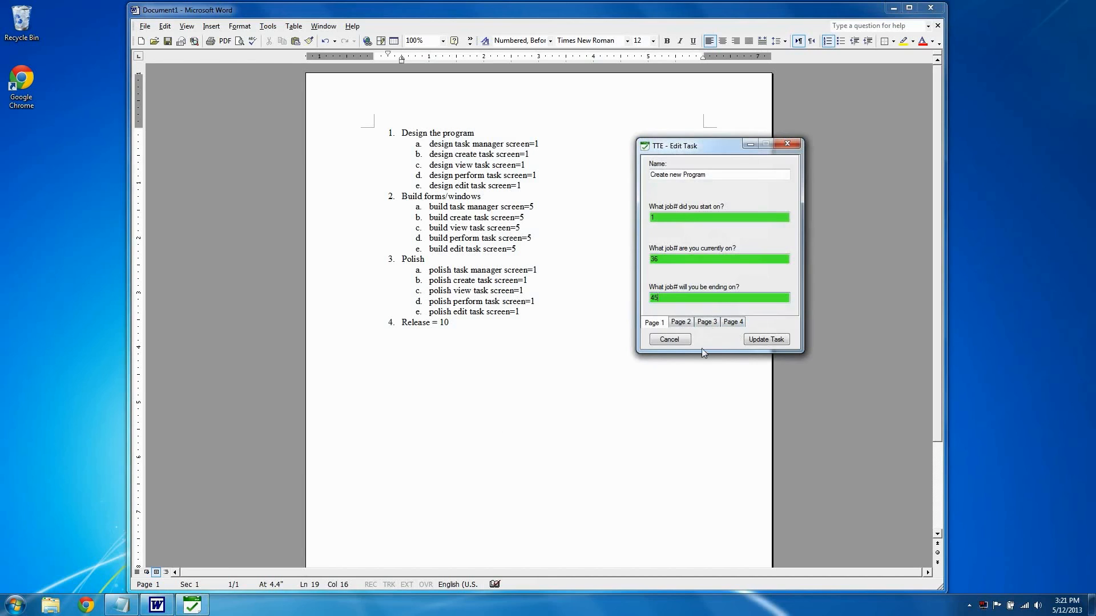
pyautogui.click(762, 340)
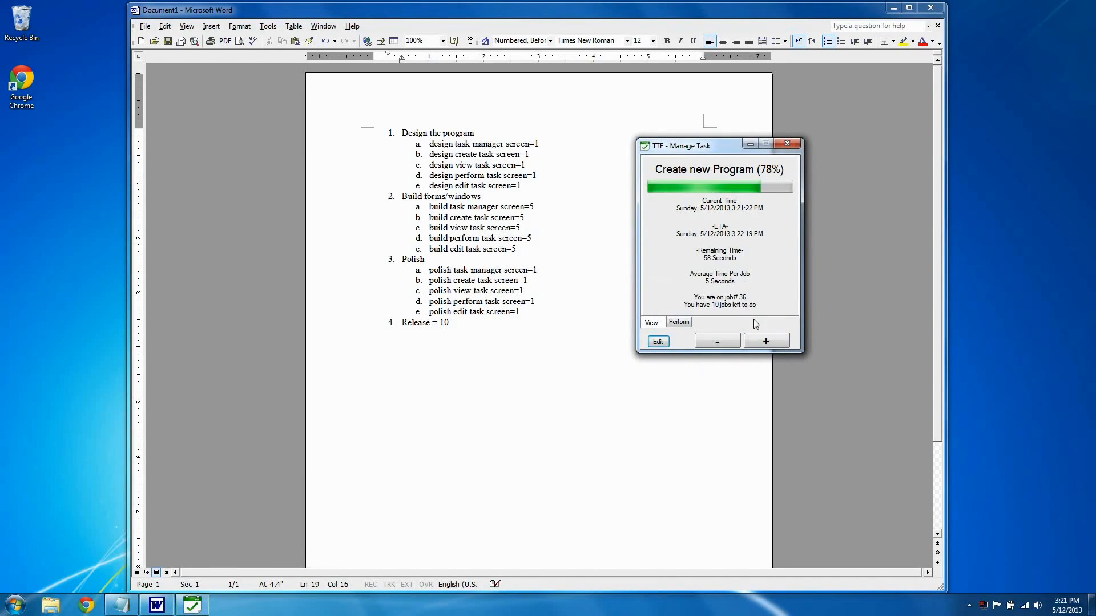